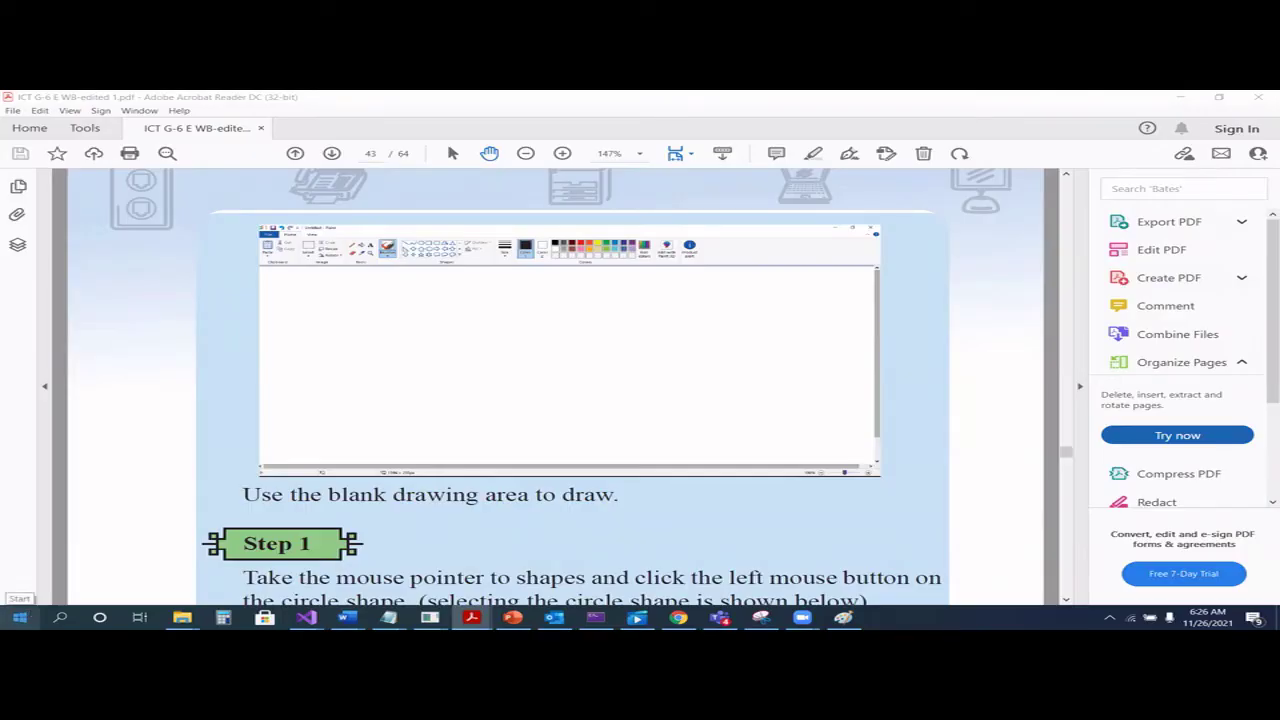
- Open Windows search from the taskbar to look for an app
left_click(60, 617)
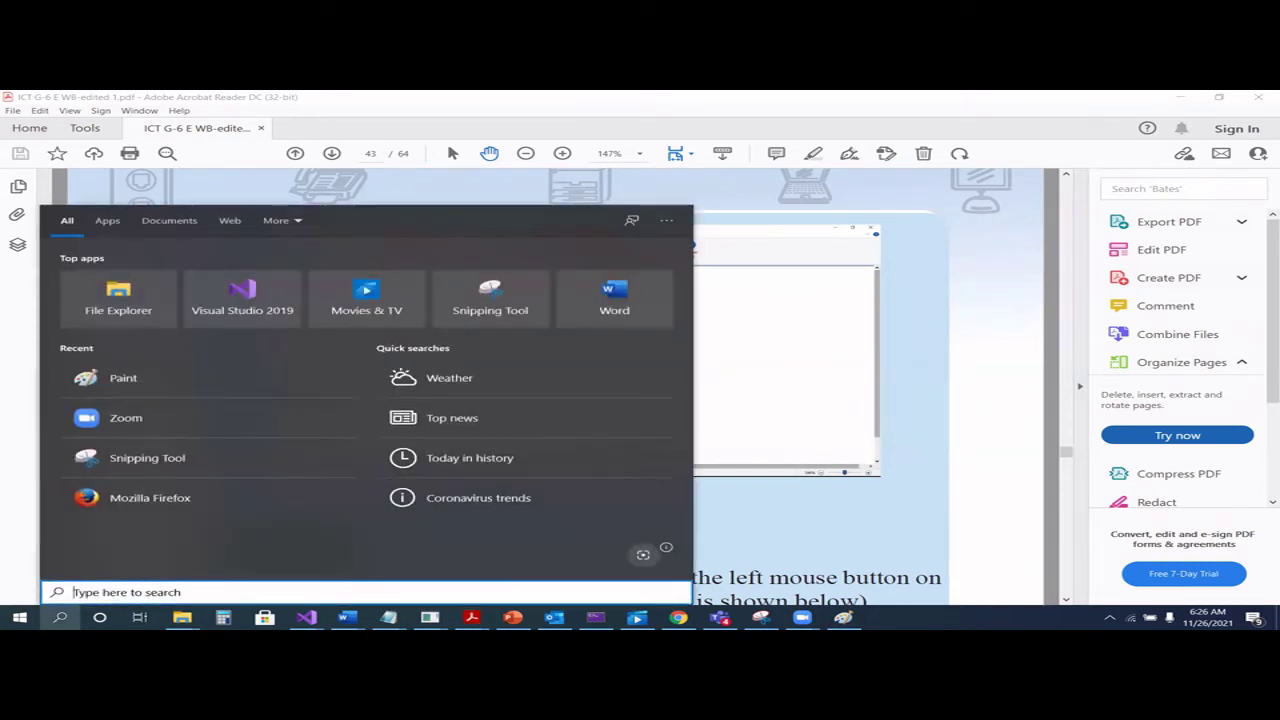
- Search for 'pain' and launch Paint from the results
type("pain")
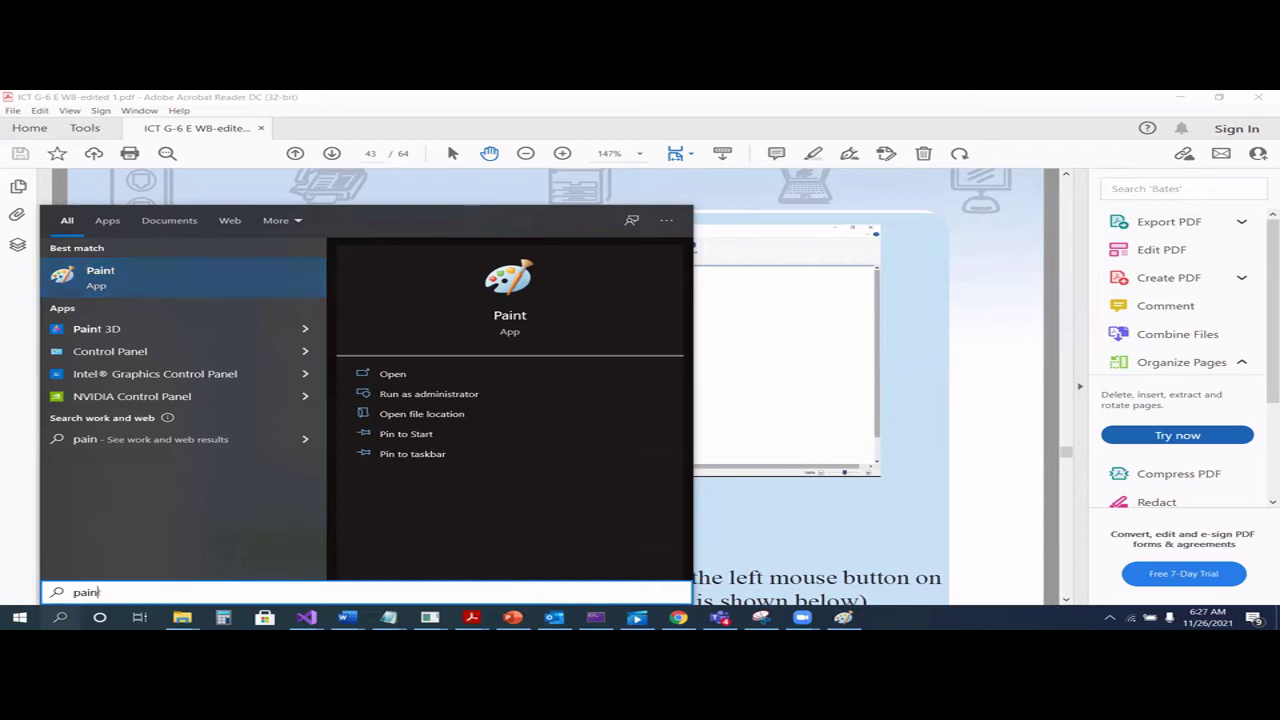
key("Return")
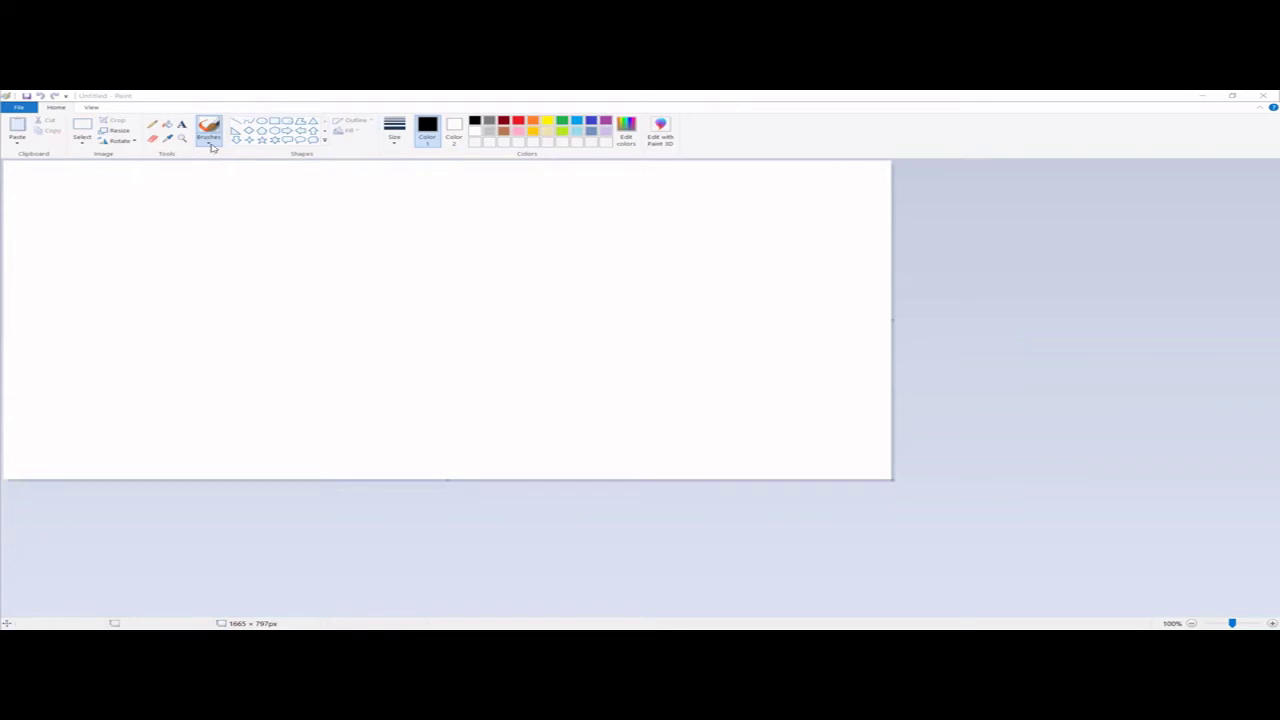
- Draw a large black oval for the sun's body, undoing a stray small ellipse
left_click(260, 124)
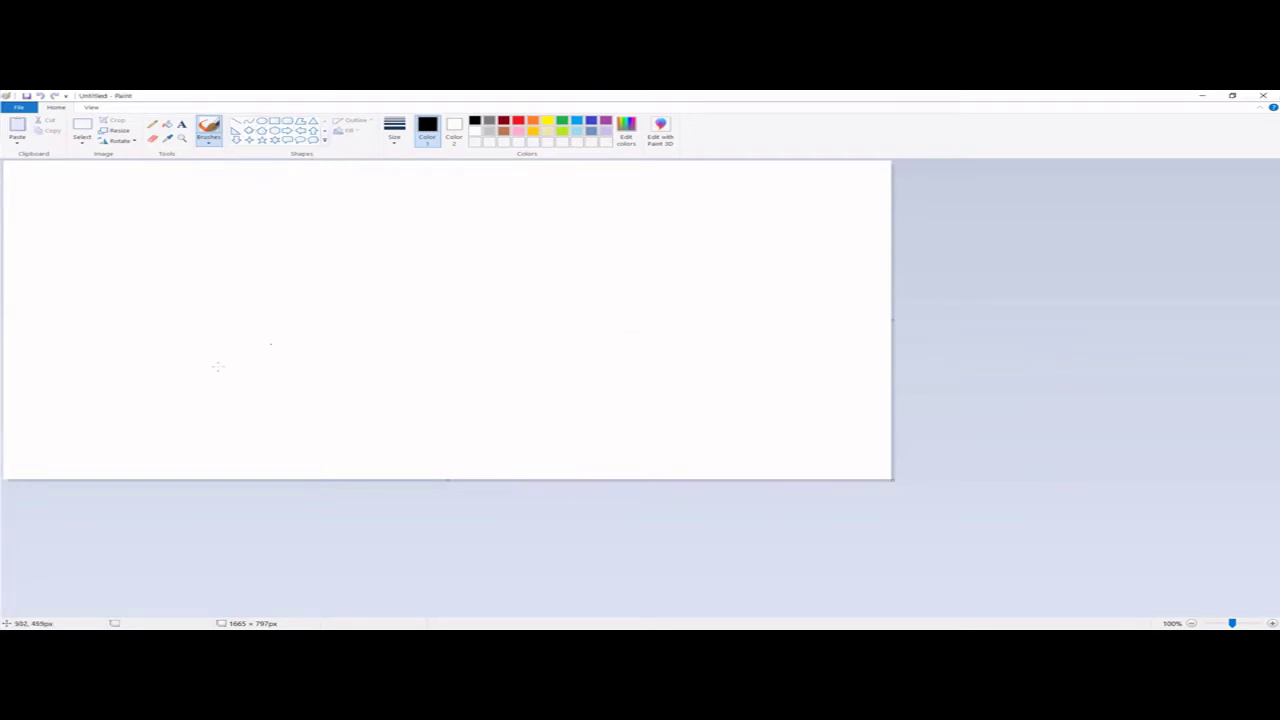
left_click(258, 123)
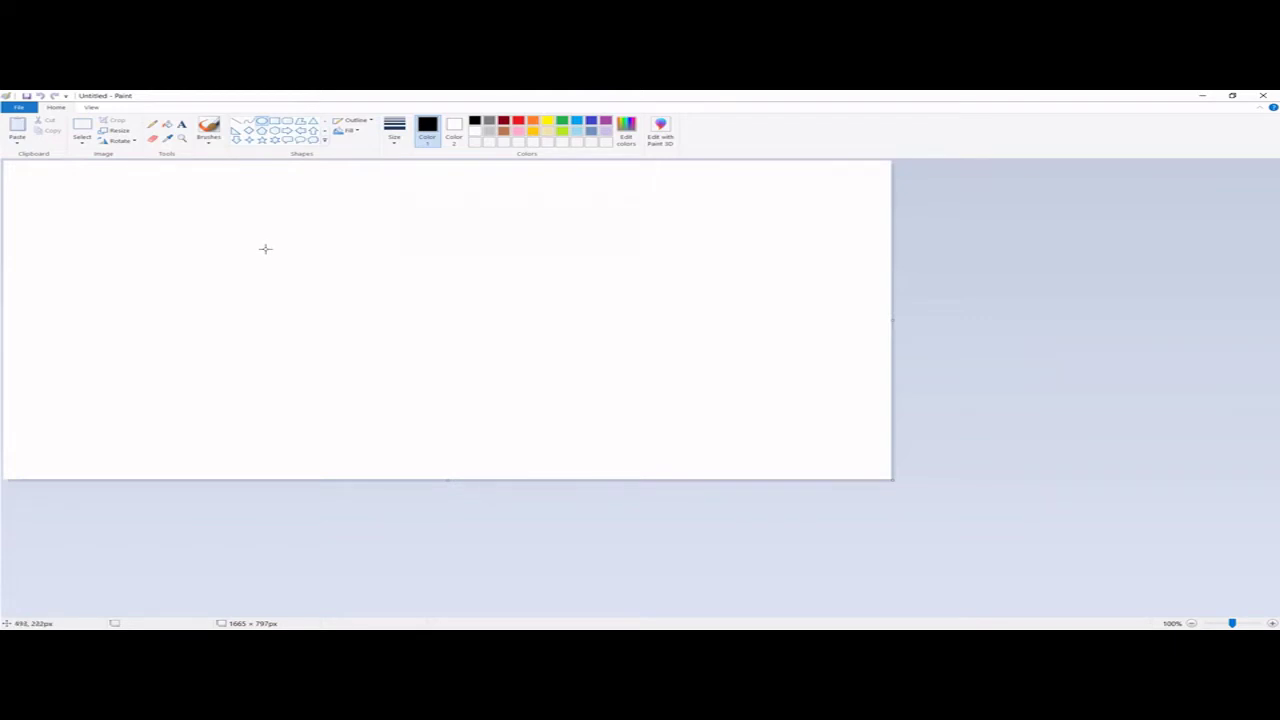
left_click_drag(265, 248, 398, 349)
left_click(514, 404)
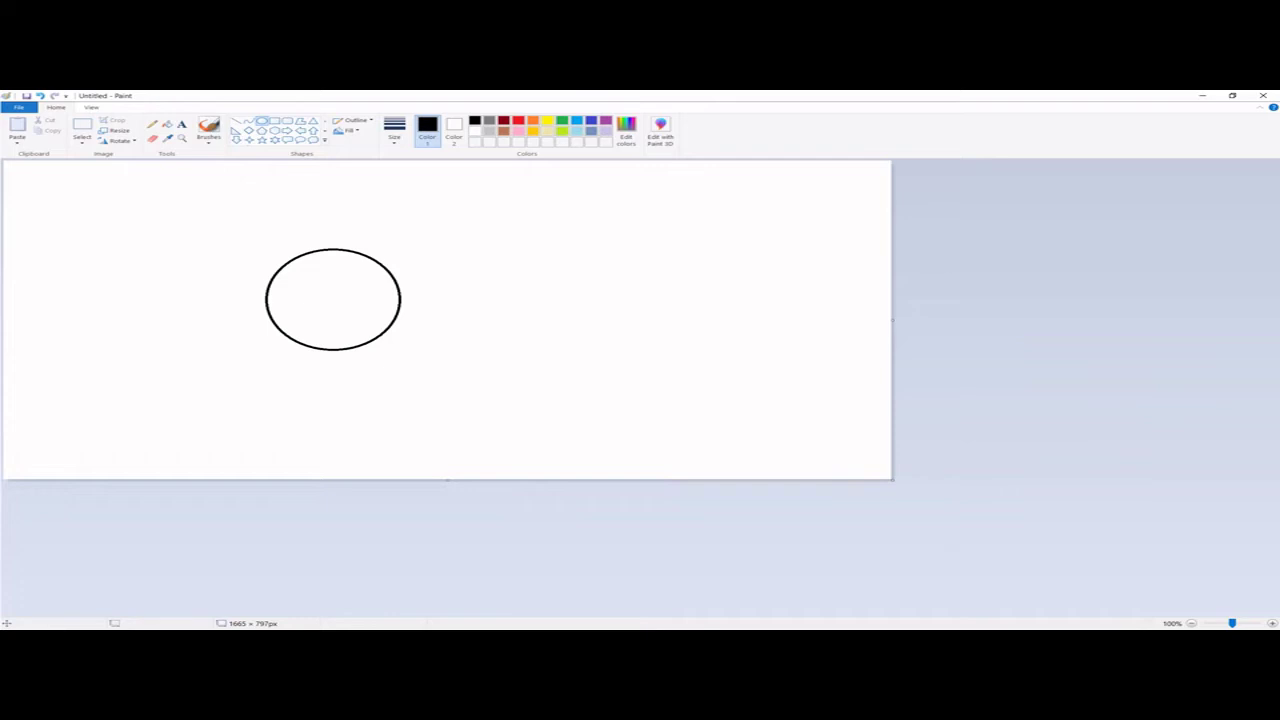
left_click_drag(331, 330, 360, 343)
key("ctrl+z")
- Draw three thin wavy pencil rays above and to the upper right of the oval
left_click(151, 122)
mouse_move(397, 265)
left_mouse_down()
mouse_move(455, 253)
mouse_move(437, 229)
left_mouse_up()
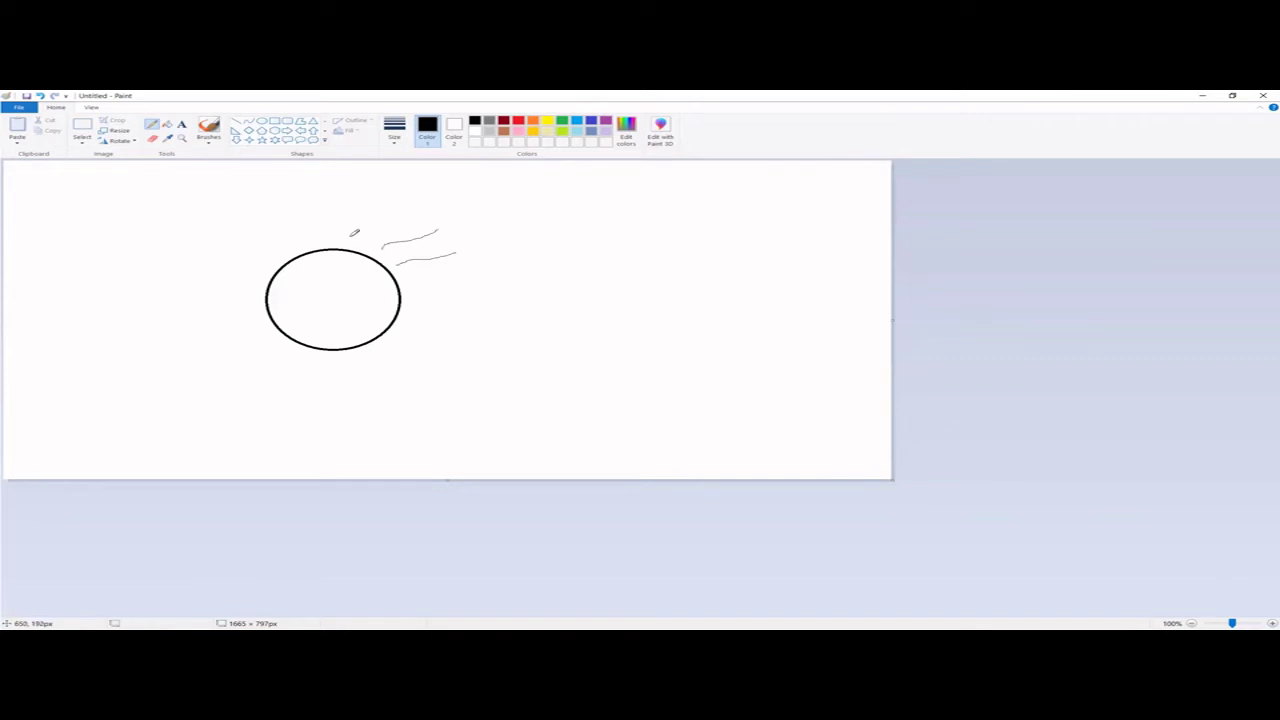
left_click_drag(351, 236, 382, 209)
left_click_drag(312, 242, 313, 216)
- Draw four straight line rays extending from the oval's left side
left_click(236, 124)
left_click_drag(229, 234, 274, 252)
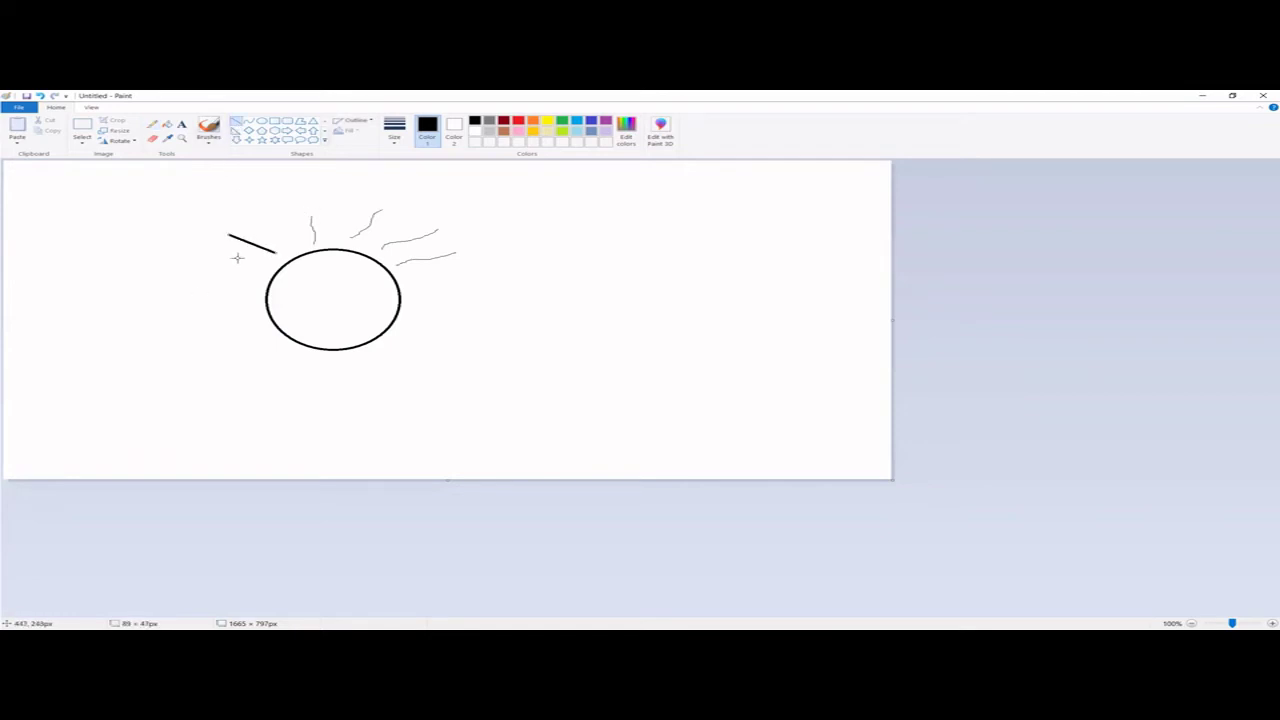
left_click_drag(204, 265, 262, 278)
left_click_drag(190, 307, 265, 296)
left_click_drag(211, 330, 262, 318)
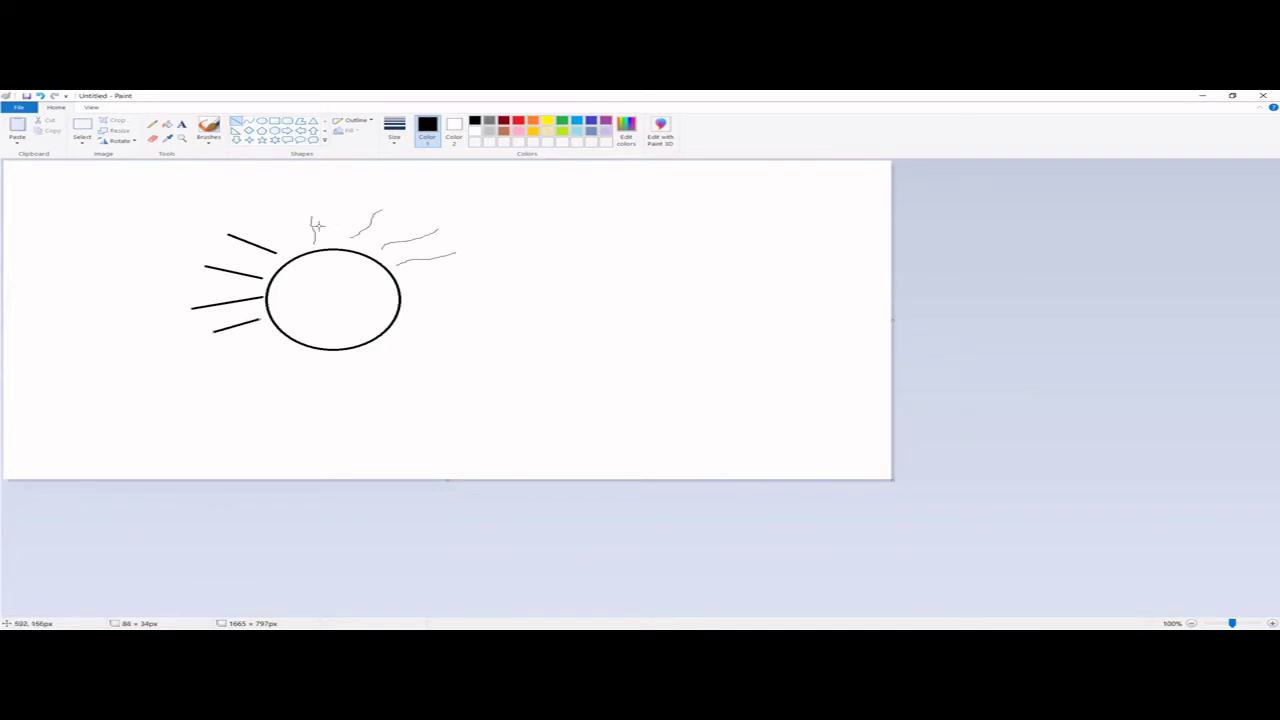
- Enlarge the eraser and rub out the four straight rays on the oval's left
left_click(152, 141)
key("ctrl+KP_Add")
key("ctrl+KP_Add")
key("ctrl+KP_Add")
key("ctrl+KP_Add")
mouse_move(220, 234)
left_mouse_down()
mouse_move(269, 251)
mouse_move(197, 266)
mouse_move(256, 277)
left_mouse_up()
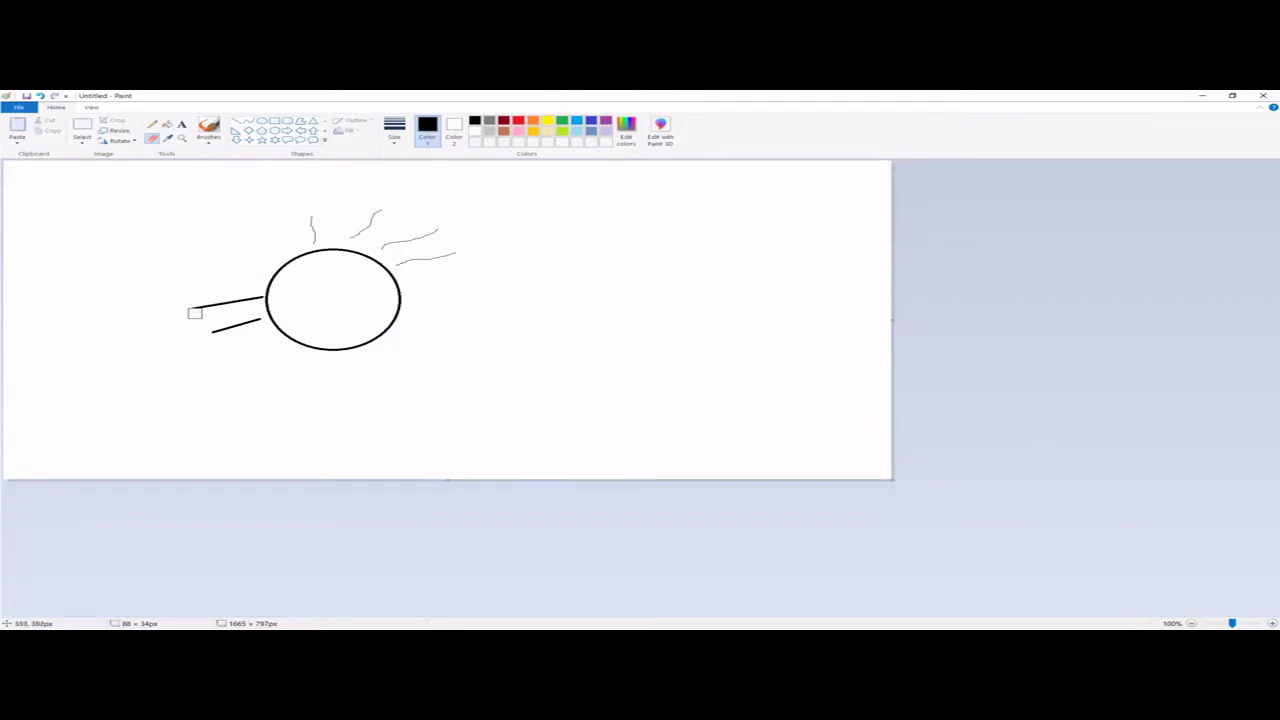
mouse_move(195, 310)
left_mouse_down()
mouse_move(255, 297)
mouse_move(240, 324)
mouse_move(253, 322)
left_mouse_up()
- Draw pencil wavy rays above, left, below and right of the oval to ring it
left_click(155, 124)
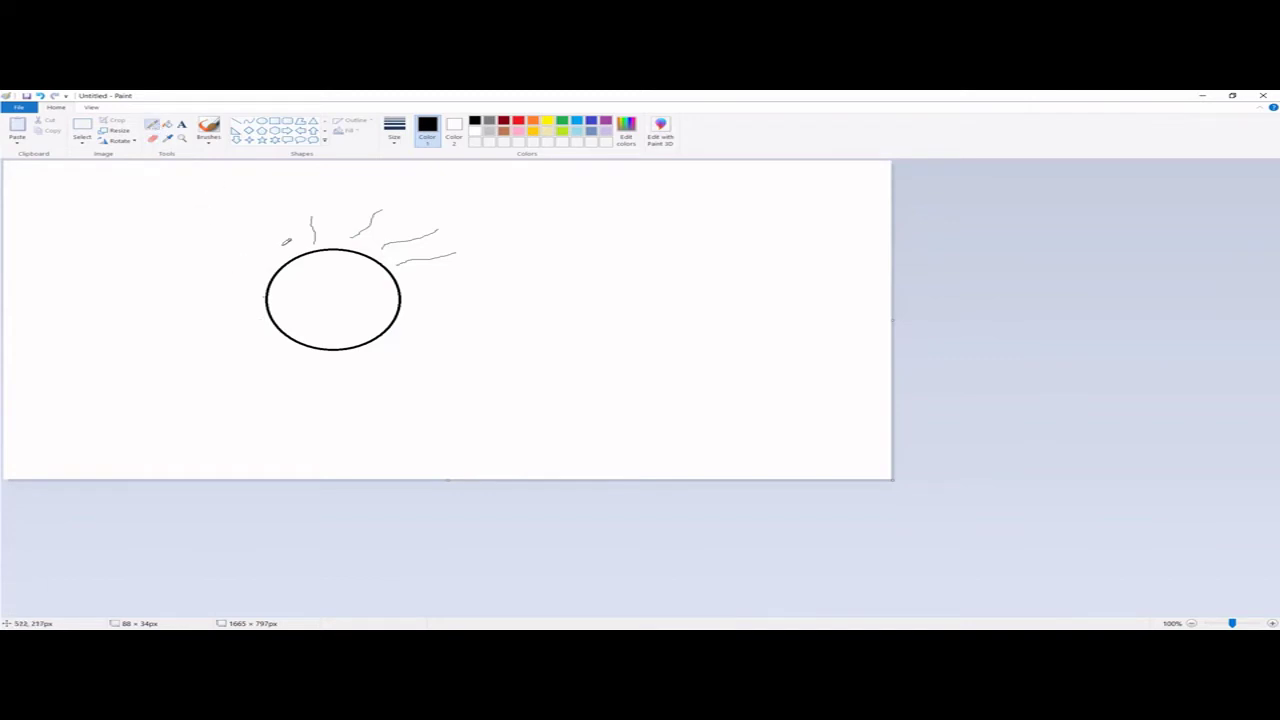
left_click_drag(295, 249, 281, 210)
left_click_drag(268, 258, 235, 237)
mouse_move(264, 279)
left_mouse_down()
mouse_move(213, 272)
mouse_move(188, 314)
left_mouse_up()
mouse_move(259, 330)
left_mouse_down()
mouse_move(225, 348)
mouse_move(246, 376)
mouse_move(314, 400)
left_mouse_up()
mouse_move(369, 366)
left_mouse_down()
mouse_move(382, 388)
mouse_move(431, 375)
left_mouse_up()
left_click_drag(410, 320, 460, 337)
left_click_drag(413, 298, 470, 294)
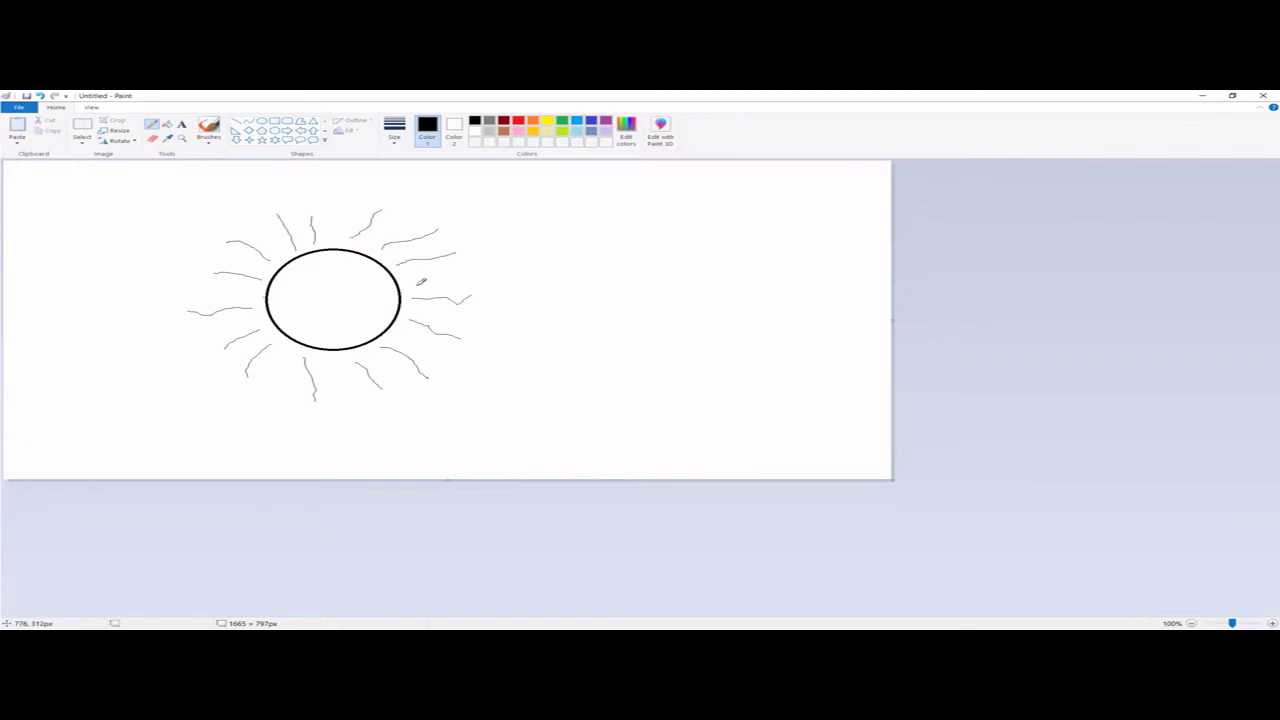
left_click_drag(414, 281, 485, 271)
mouse_move(266, 287)
left_mouse_down()
mouse_move(235, 293)
mouse_move(234, 315)
mouse_move(270, 331)
mouse_move(280, 370)
mouse_move(339, 375)
left_mouse_up()
mouse_move(368, 351)
left_mouse_down()
mouse_move(395, 366)
mouse_move(440, 304)
mouse_move(444, 265)
mouse_move(426, 241)
mouse_move(376, 236)
mouse_move(406, 222)
left_mouse_up()
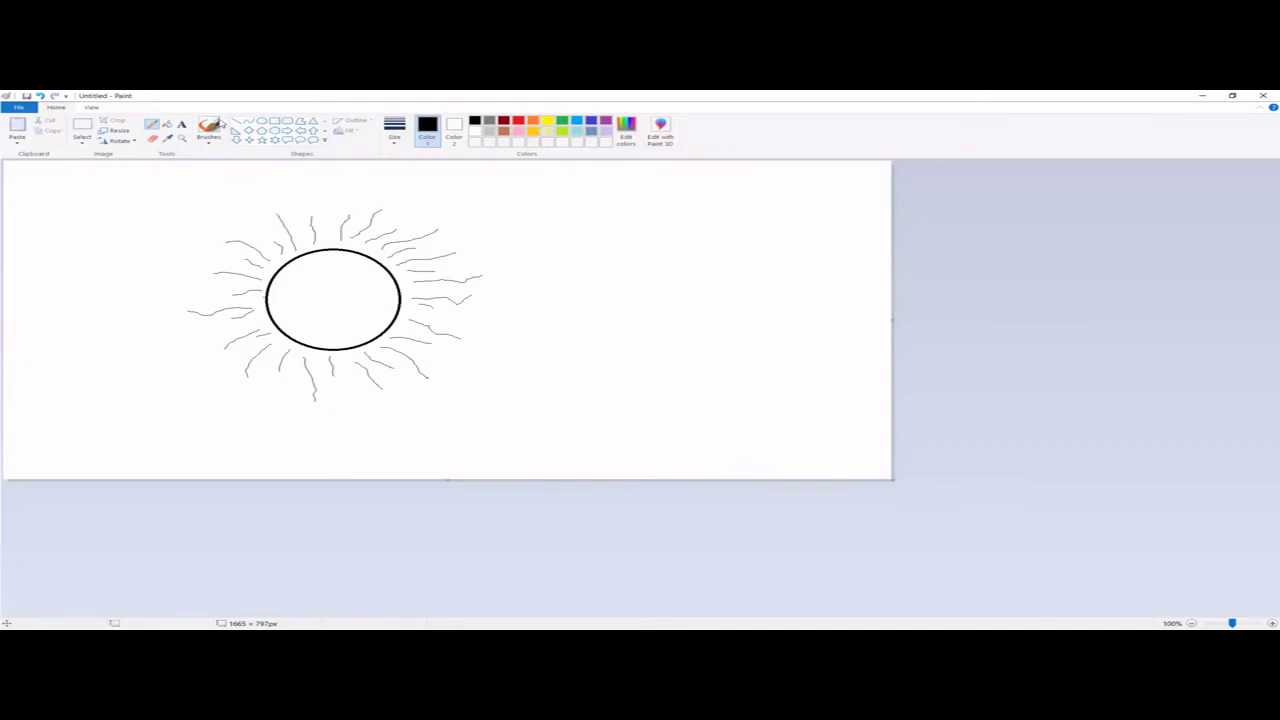
- Draw the sun's eyes and two flat oval cheeks beneath them
left_click(262, 121)
mouse_move(289, 282)
left_mouse_down()
mouse_move(296, 301)
mouse_move(384, 297)
left_mouse_up()
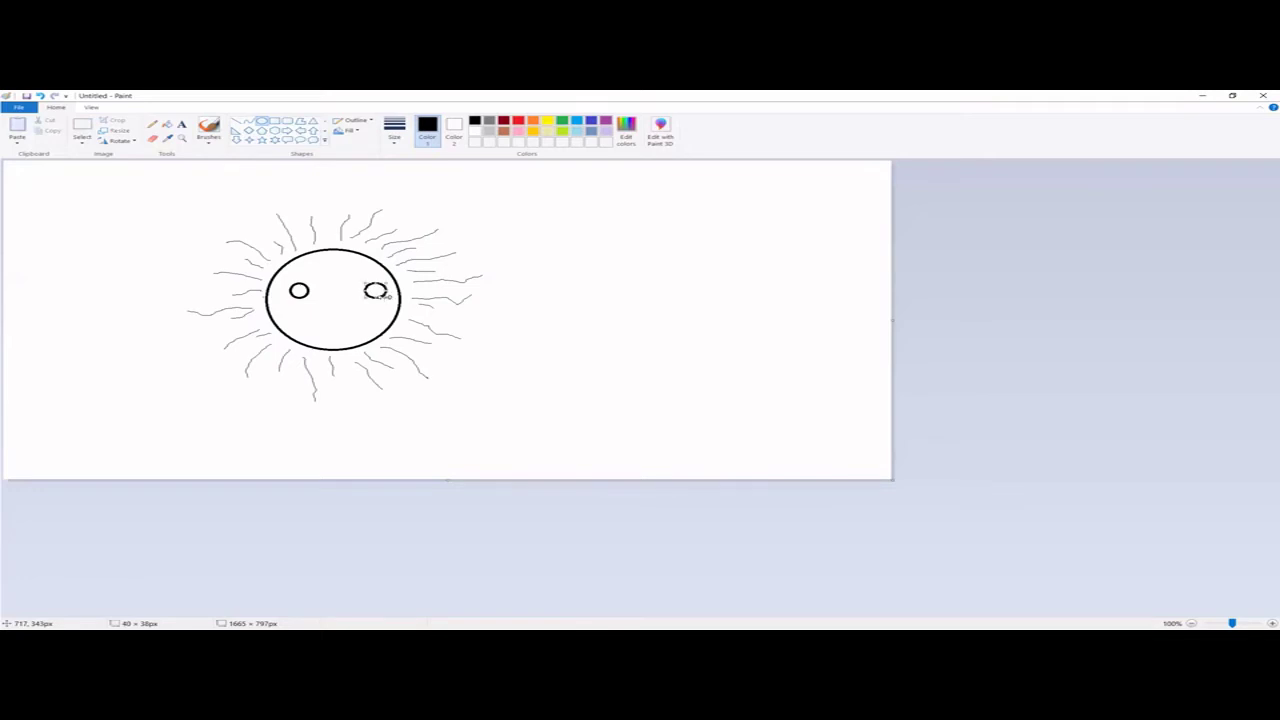
left_click_drag(282, 315, 303, 326)
left_click(366, 311)
left_click_drag(366, 311, 386, 320)
left_click(298, 289)
- Add small pupils to both eyes, erasing and redrawing the left pupil
left_click_drag(298, 289, 299, 292)
left_click_drag(370, 288, 378, 292)
left_click(152, 138)
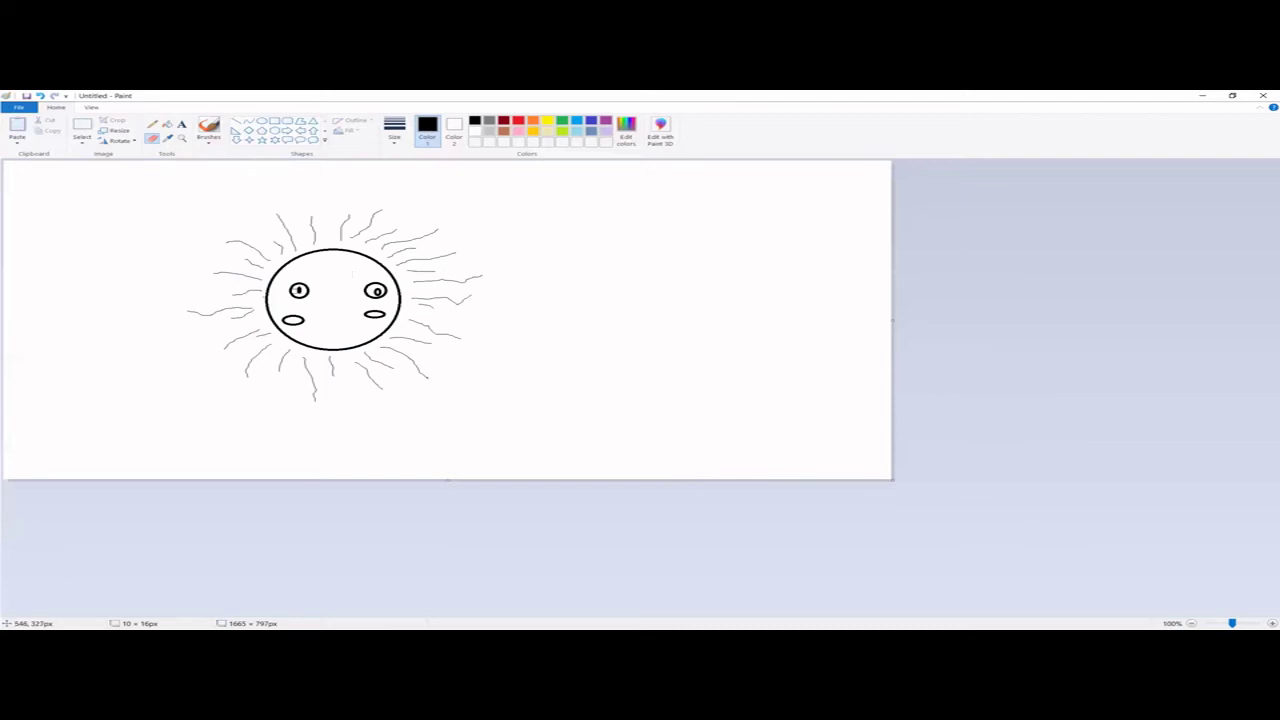
left_click_drag(296, 291, 300, 290)
left_click(261, 122)
left_click_drag(300, 290, 301, 291)
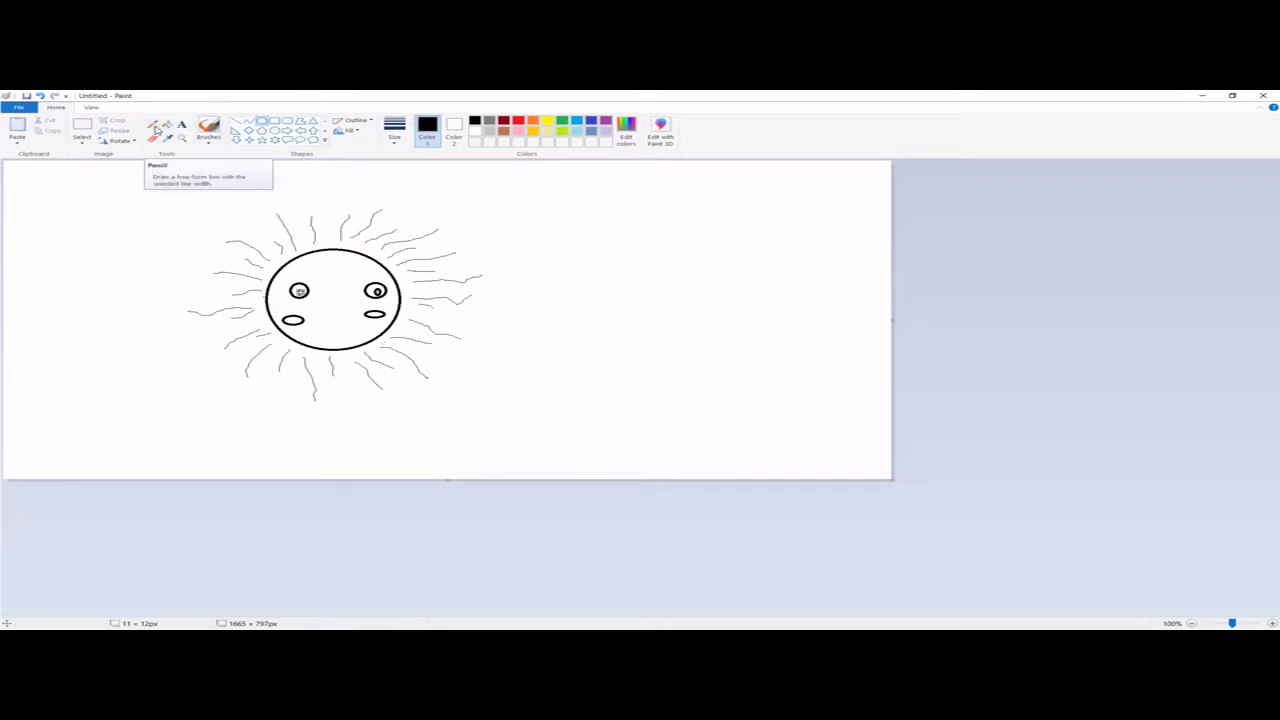
- Draw a zigzag smile between the cheeks with a new brush style, undoing a stray dot
left_click(210, 145)
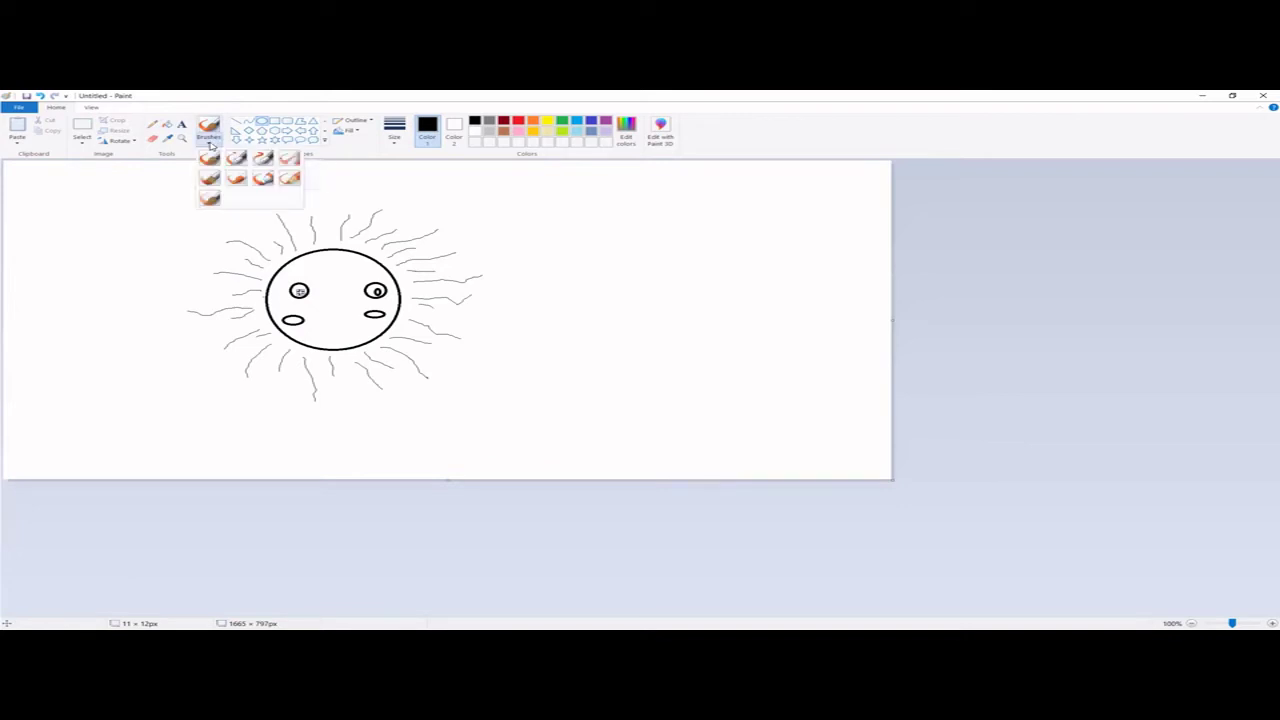
left_click(290, 177)
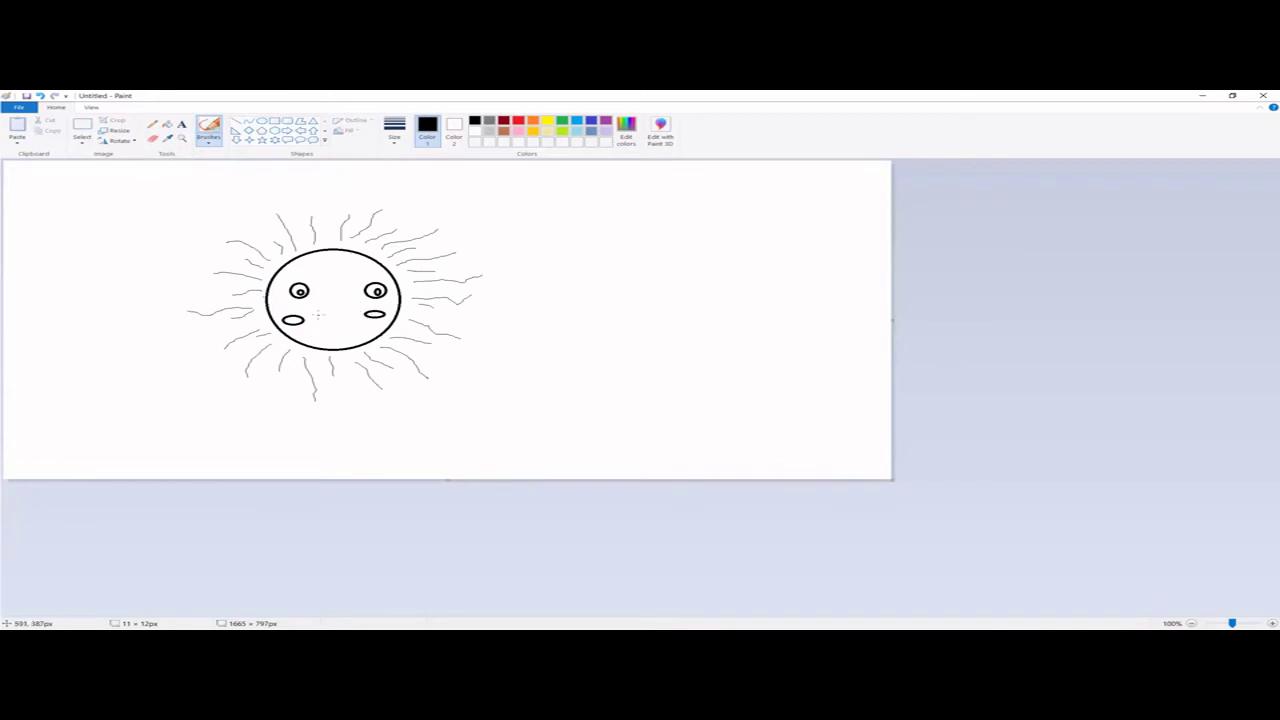
mouse_move(312, 314)
left_mouse_down()
mouse_move(320, 328)
mouse_move(348, 316)
left_mouse_up()
left_click(316, 465)
key("ctrl+z")
- Fill both eyes solid black
left_click(167, 129)
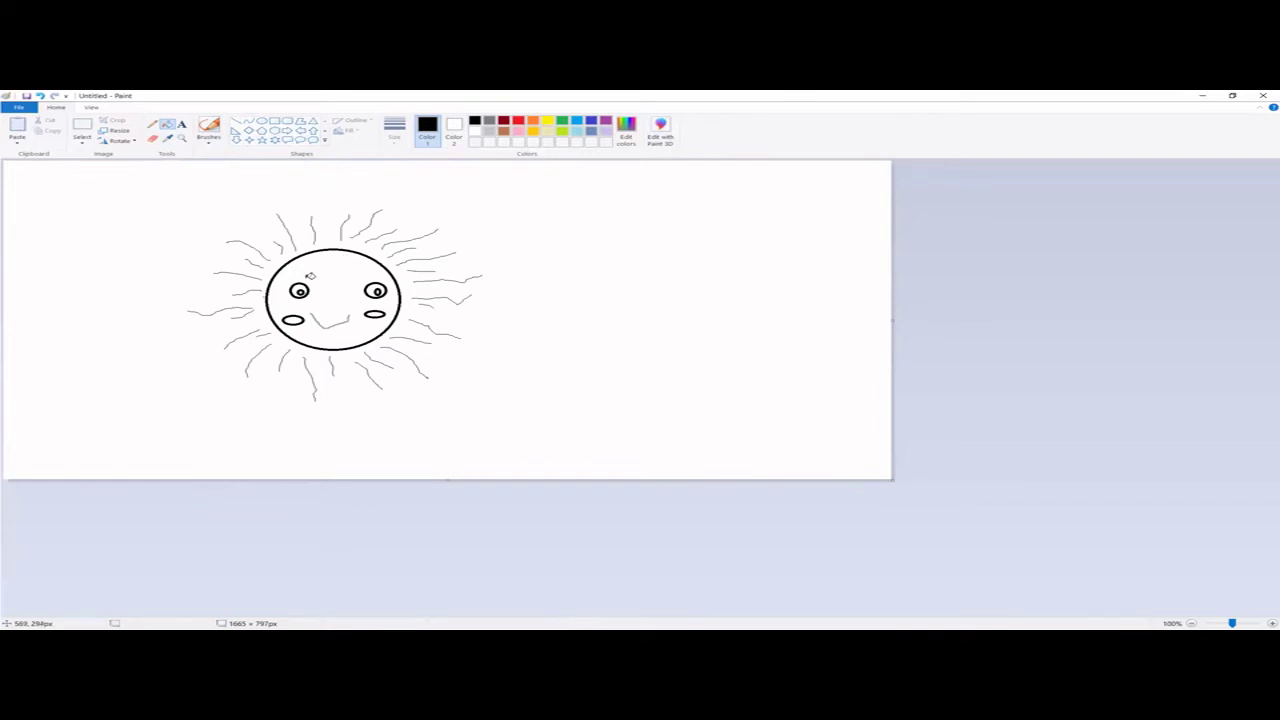
left_click(298, 290)
left_click(380, 287)
- Fill the sun's circle with red
left_click(518, 121)
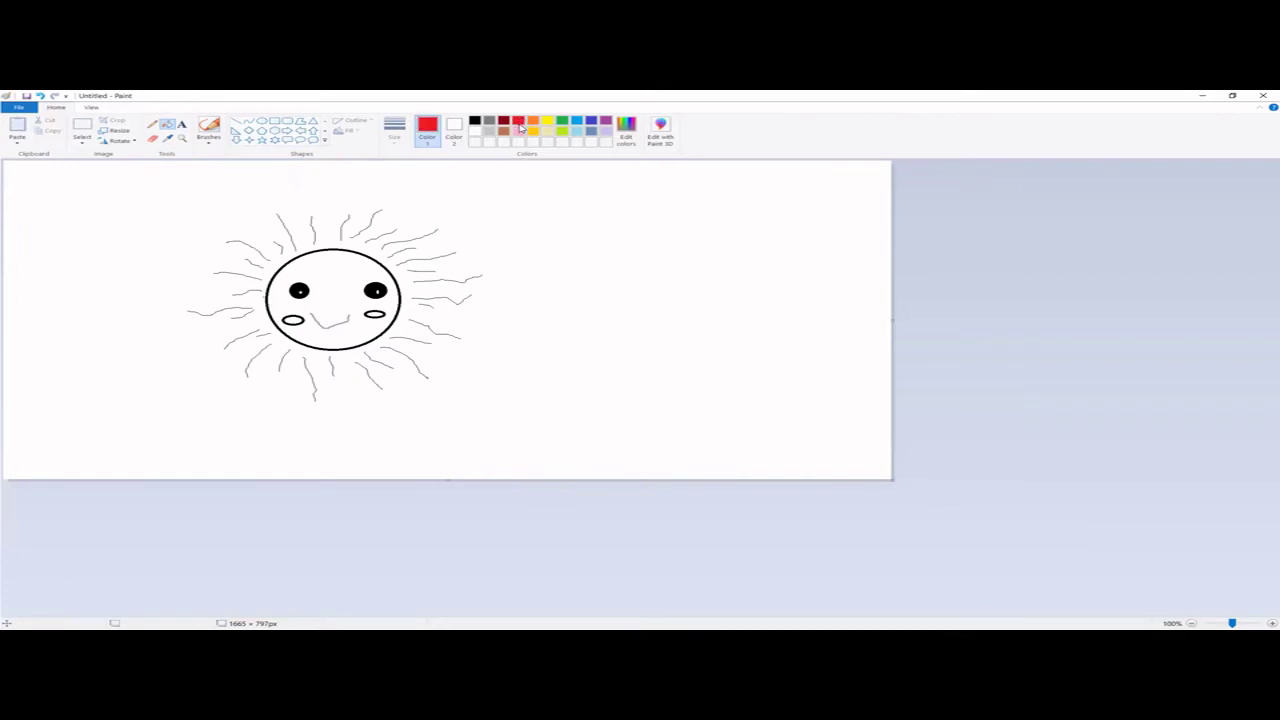
left_click(332, 265)
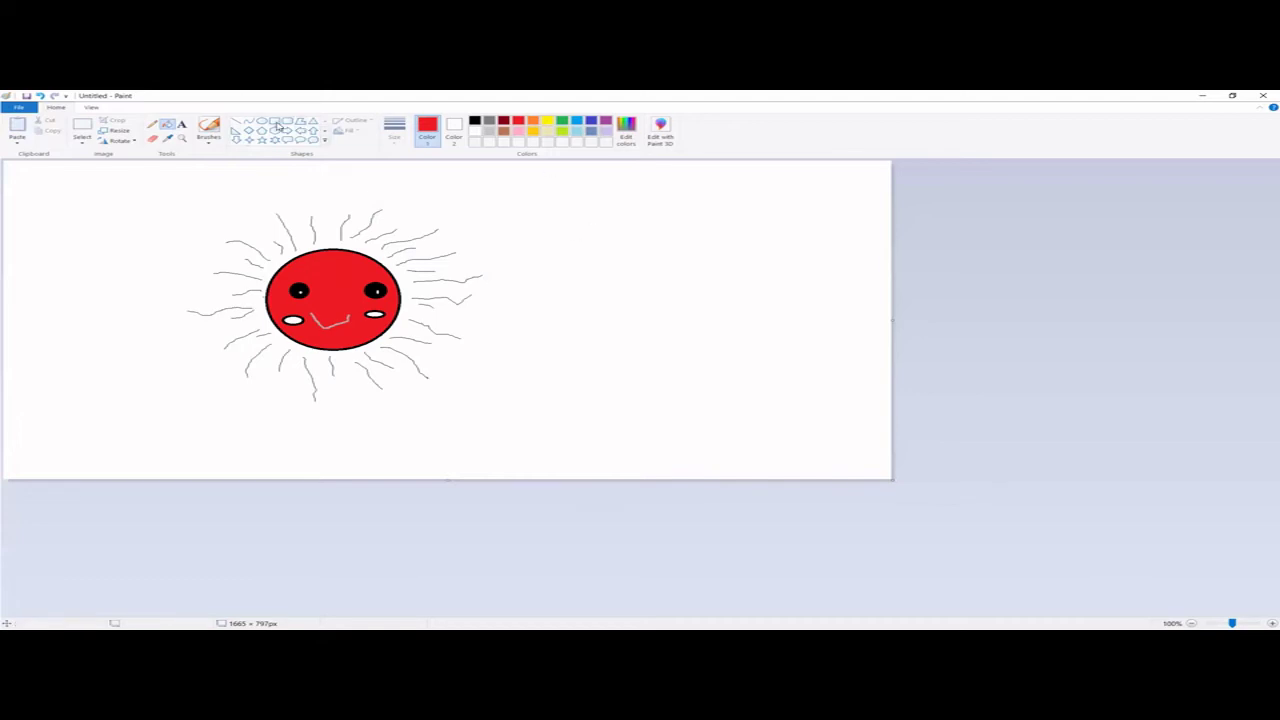
left_click(237, 122)
- Replace an undone straight red line with a freehand four-sided red outline right of the sun
mouse_move(701, 260)
left_mouse_down()
mouse_move(826, 298)
mouse_move(829, 324)
mouse_move(823, 265)
left_mouse_up()
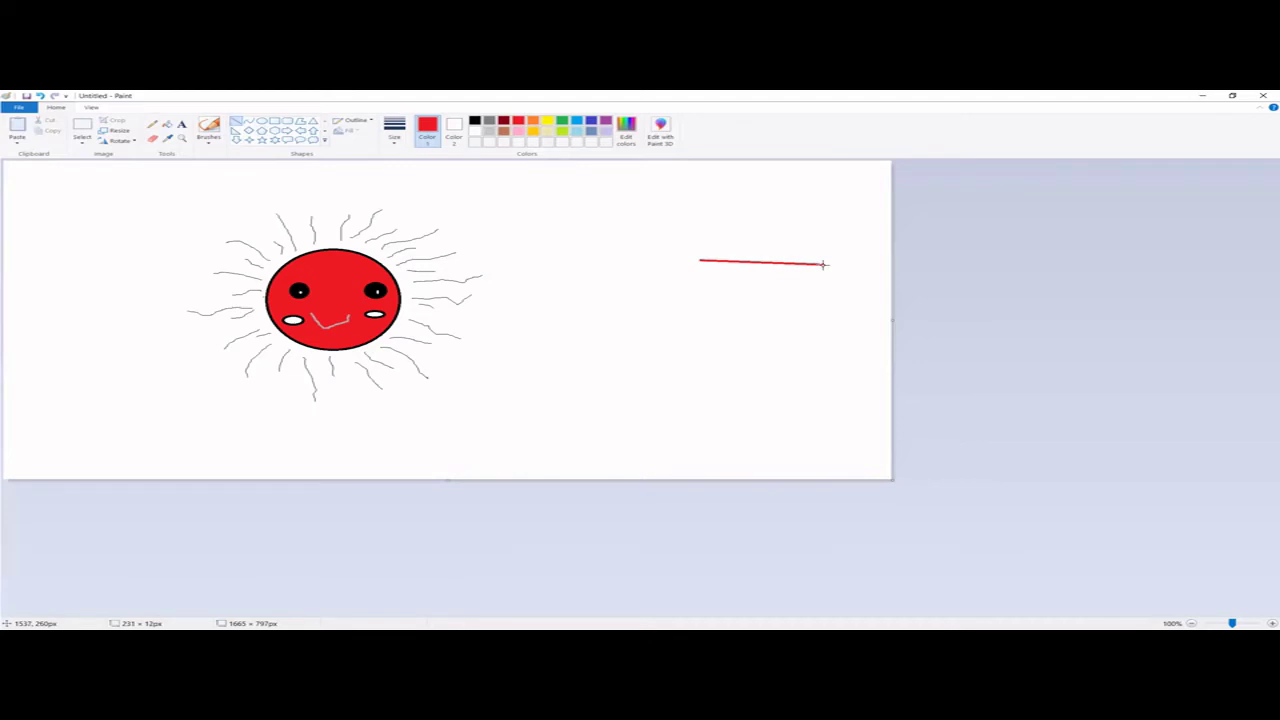
key("ctrl+z")
left_click(151, 123)
mouse_move(699, 253)
left_mouse_down()
mouse_move(806, 309)
mouse_move(711, 320)
mouse_move(724, 258)
left_mouse_up()
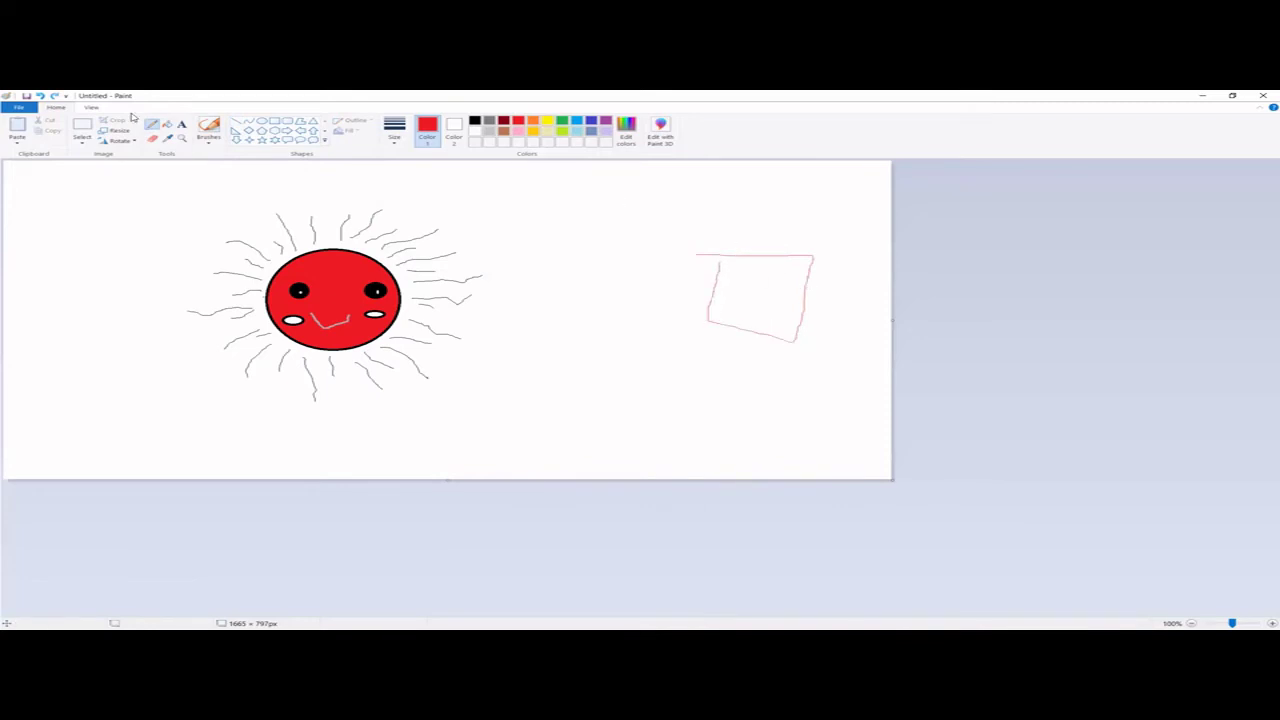
- Try filling the white background orange, then undo the fill
left_click(167, 125)
left_click(532, 121)
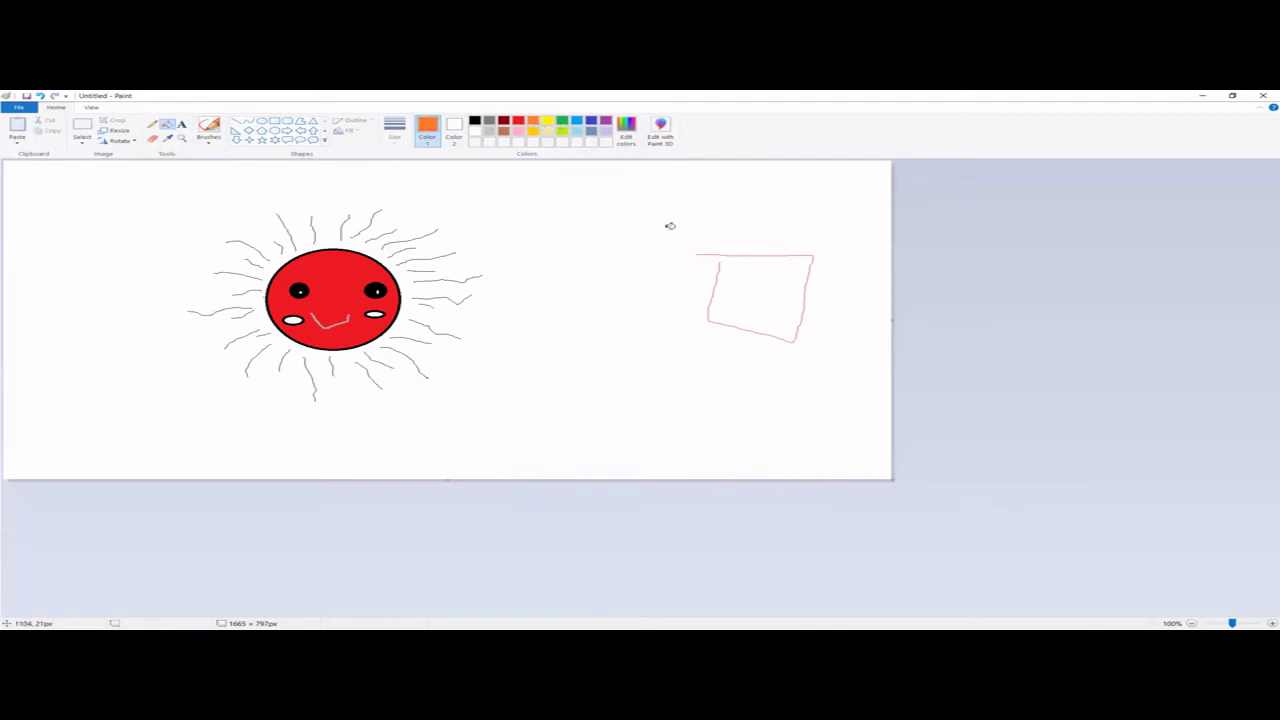
left_click(747, 277)
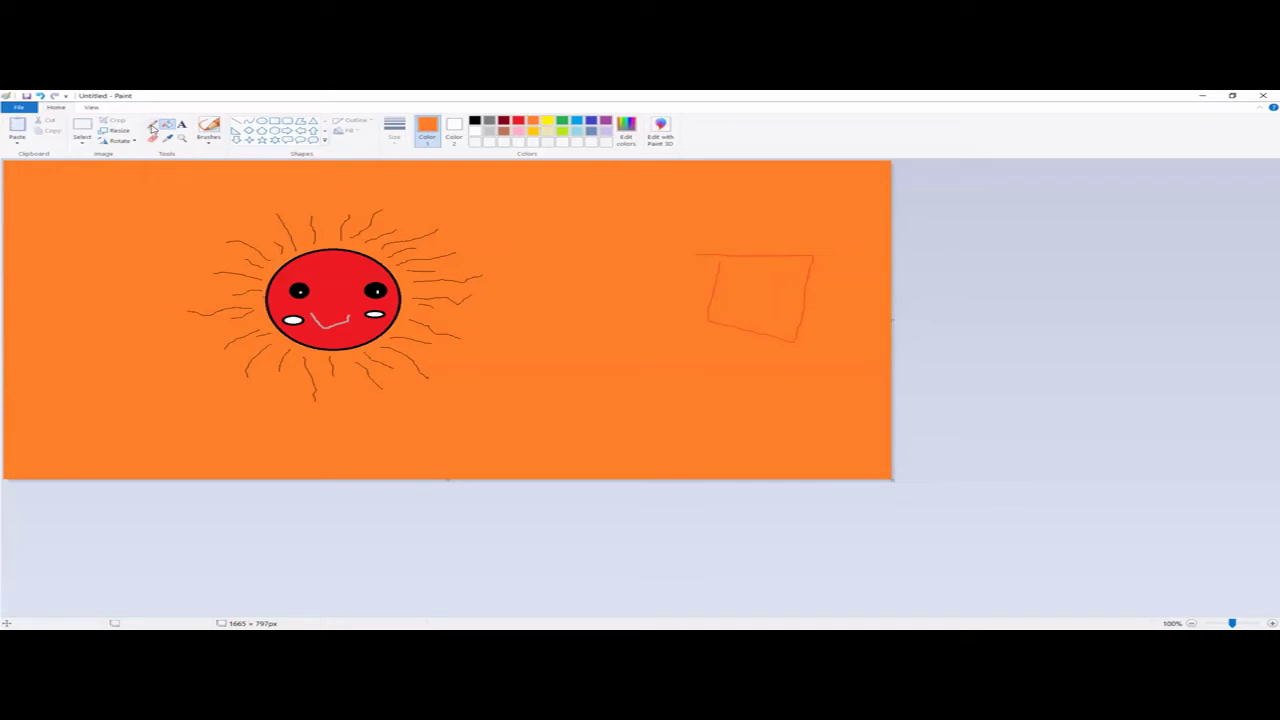
key("ctrl+z")
left_click(150, 126)
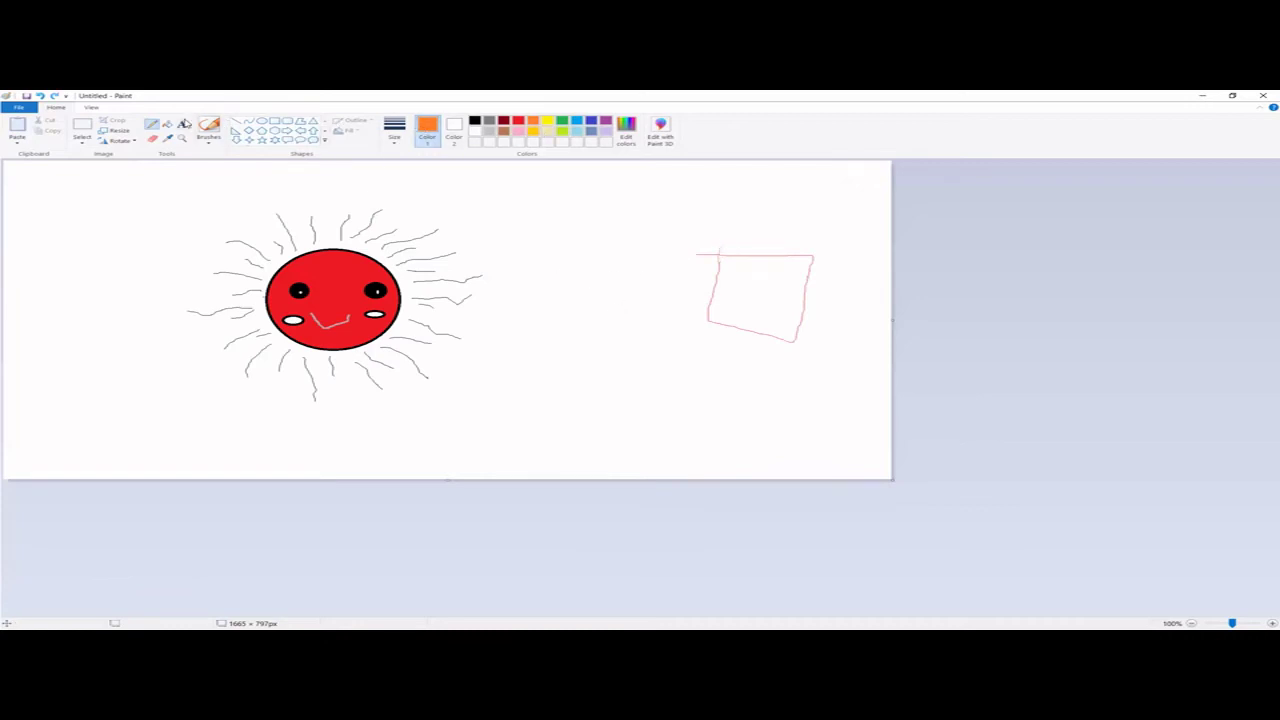
- Fill the extra four-sided shape beside the sun orange, then undo it away
left_click(166, 124)
left_click(752, 276)
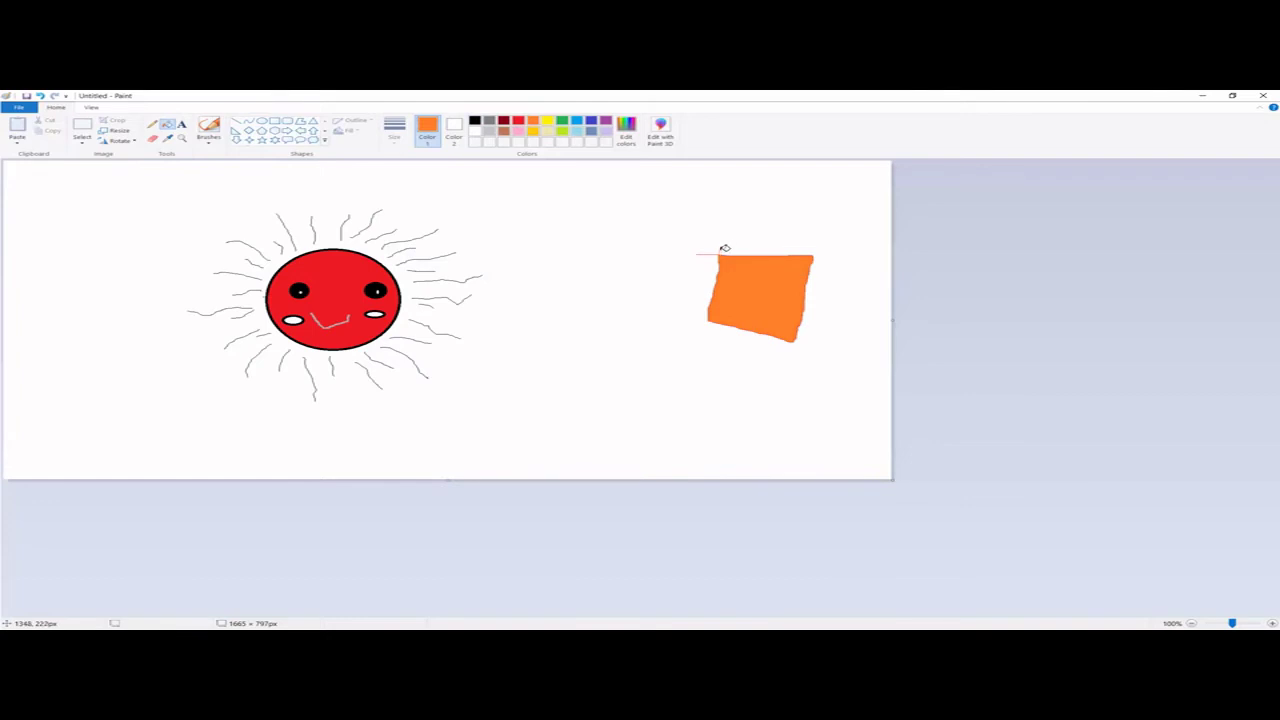
key("ctrl+z")
key("ctrl+z")
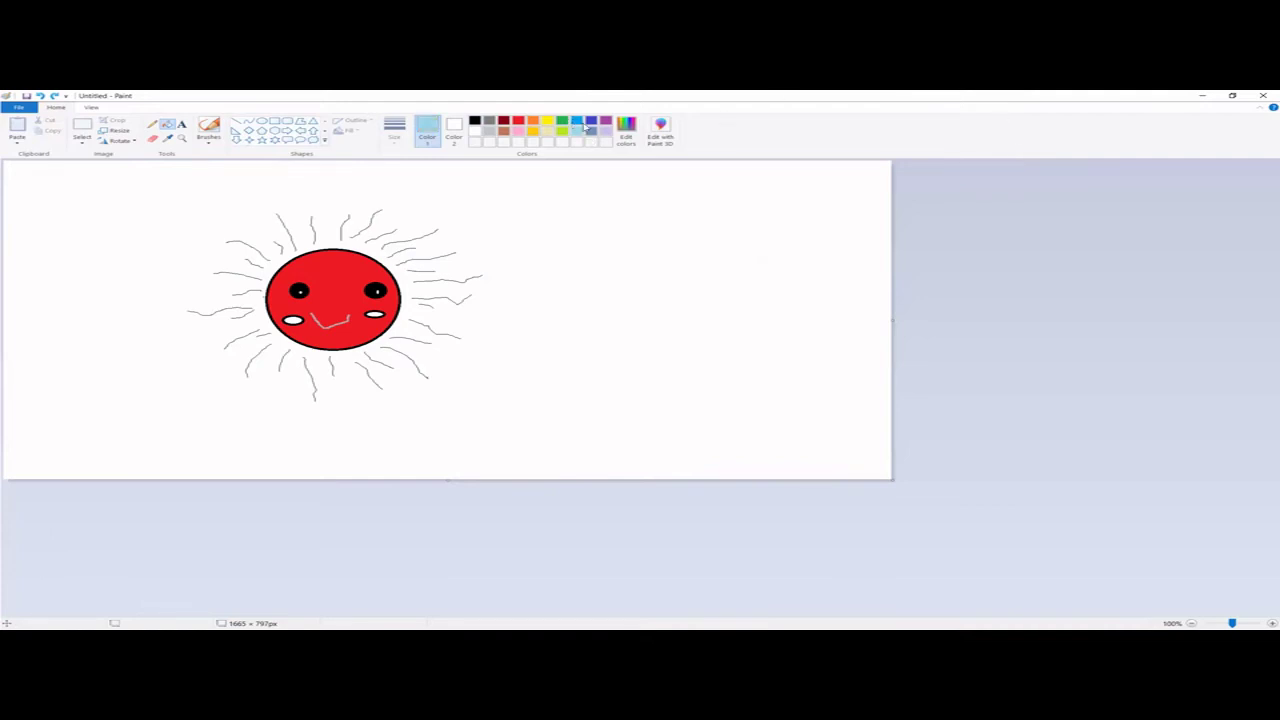
- Fill the white background around the sun with light blue, then bring up the File menu
left_click(578, 122)
left_click(613, 203)
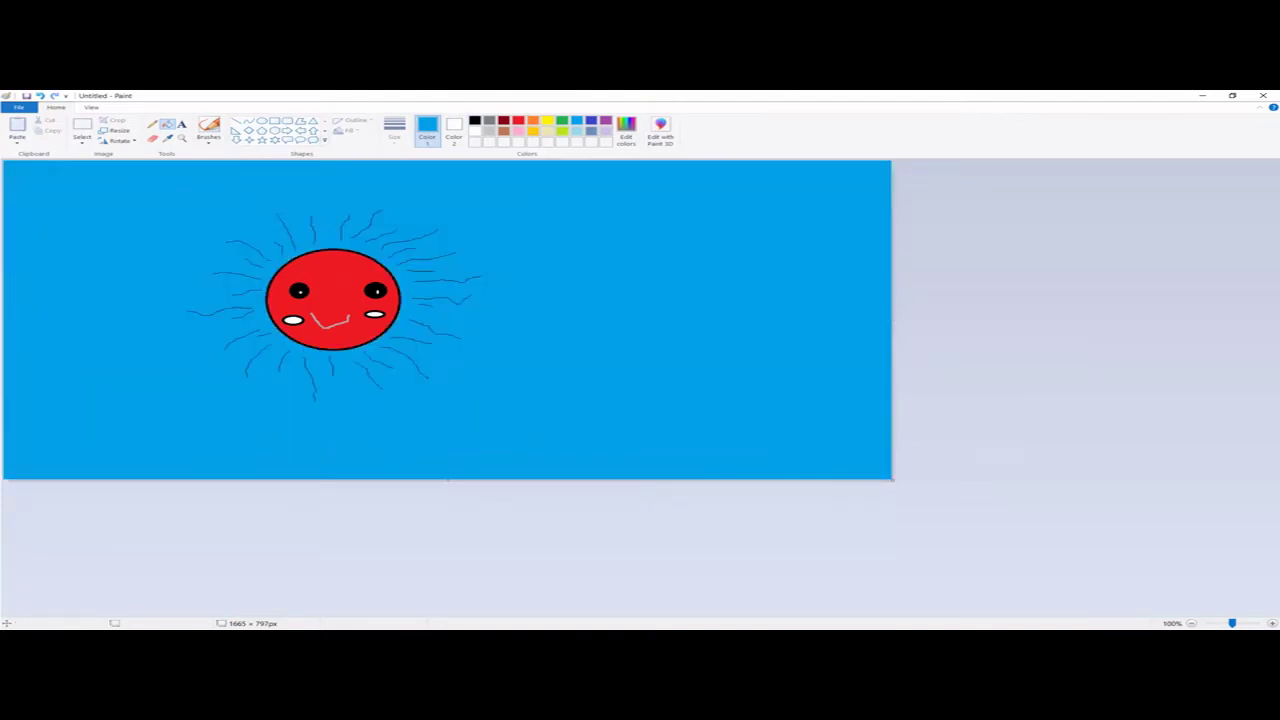
left_click(20, 108)
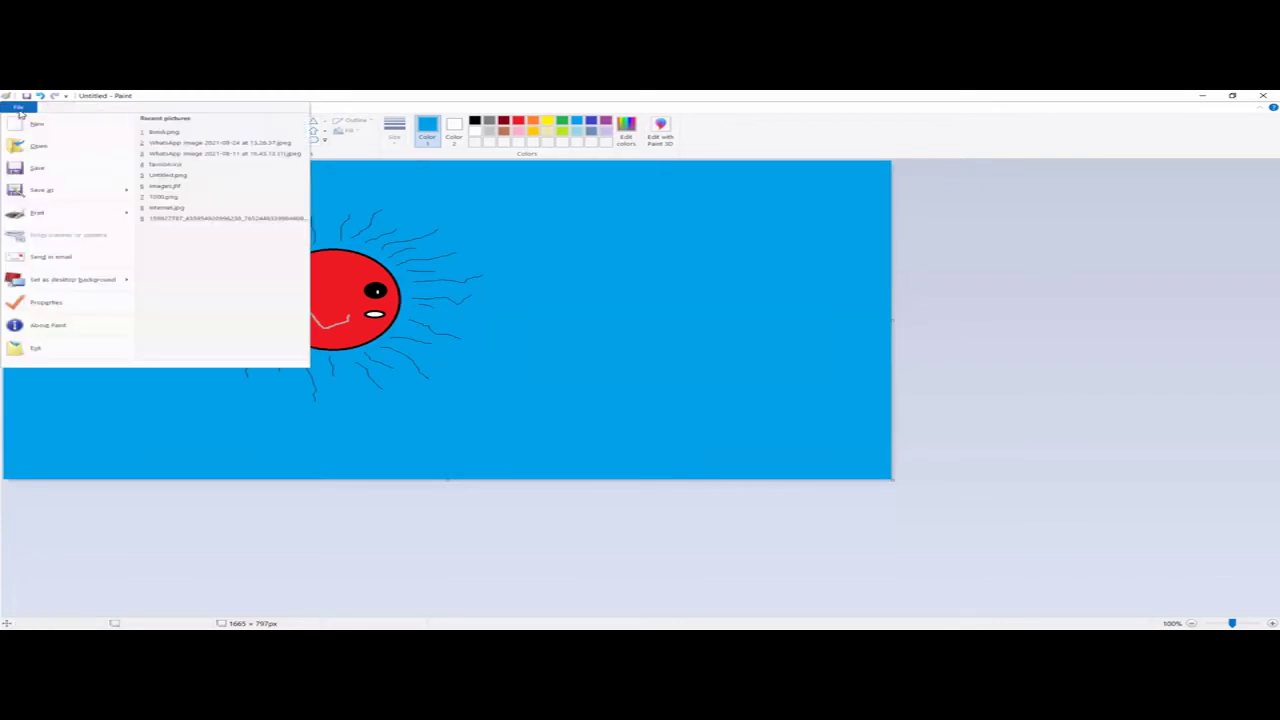
- Save the sun drawing to the Desktop as demo.png
left_click(30, 168)
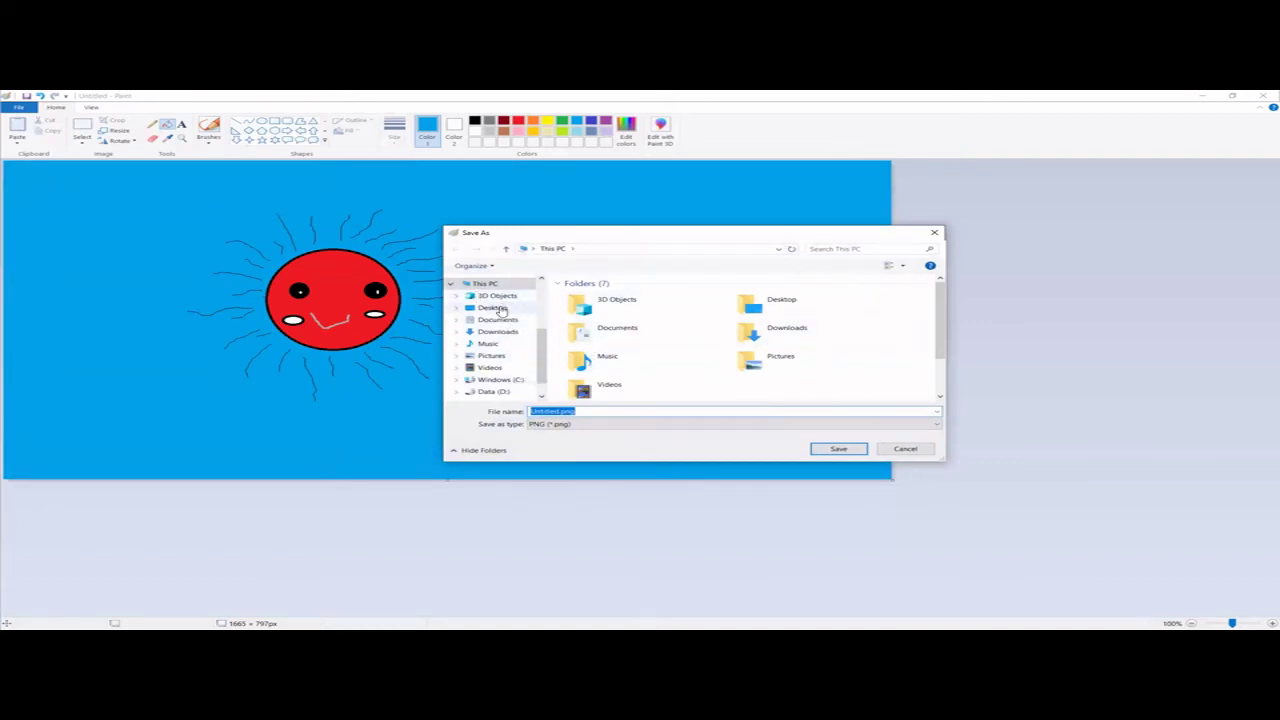
left_click(496, 309)
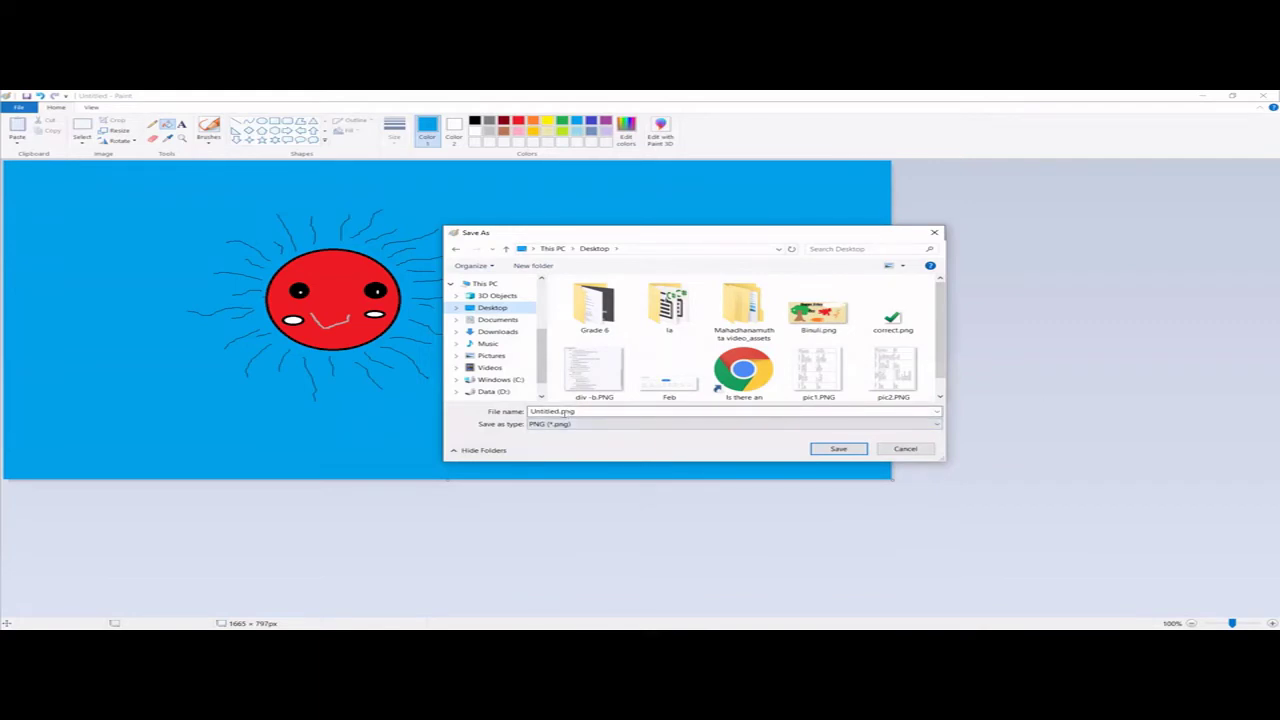
double_click(565, 411)
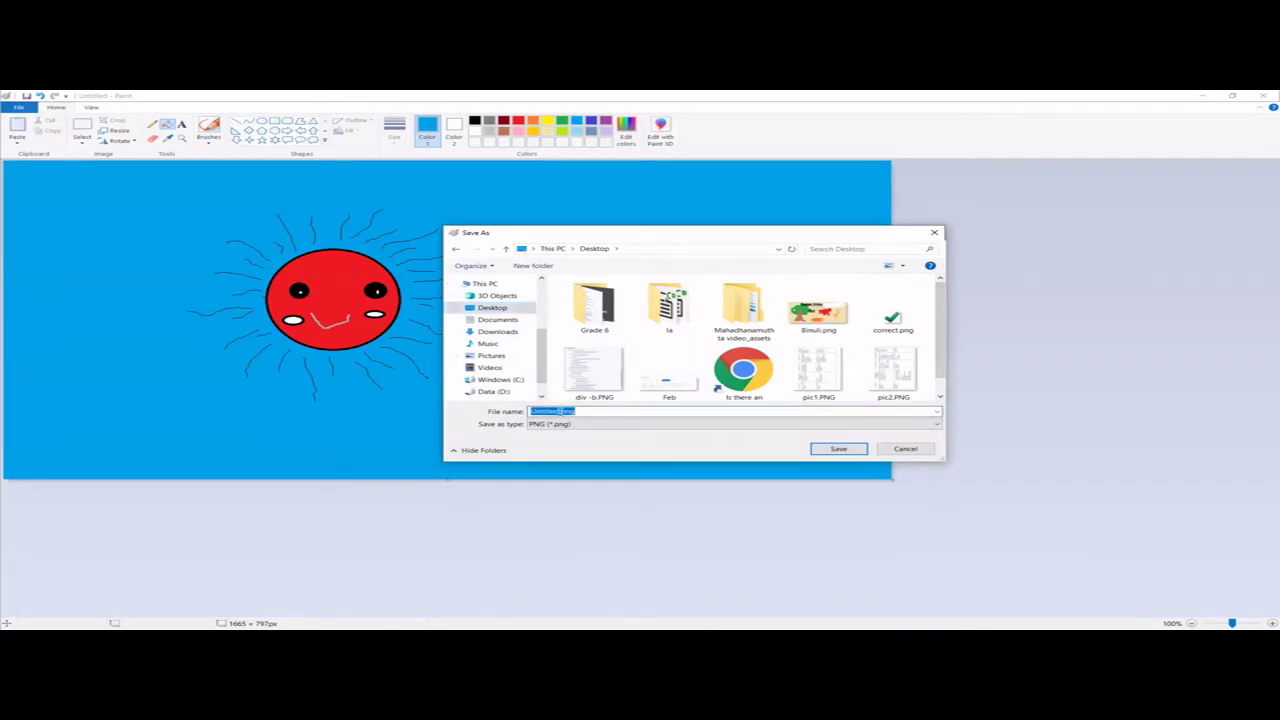
type("demo")
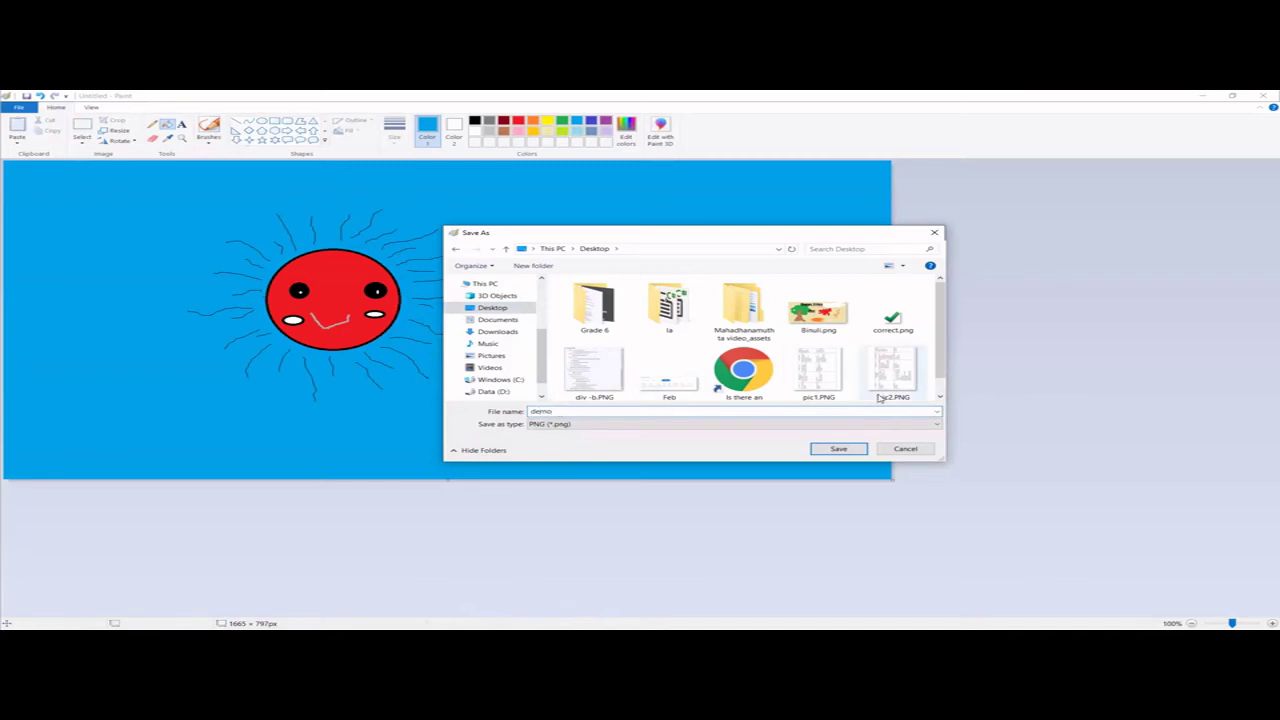
left_click(838, 449)
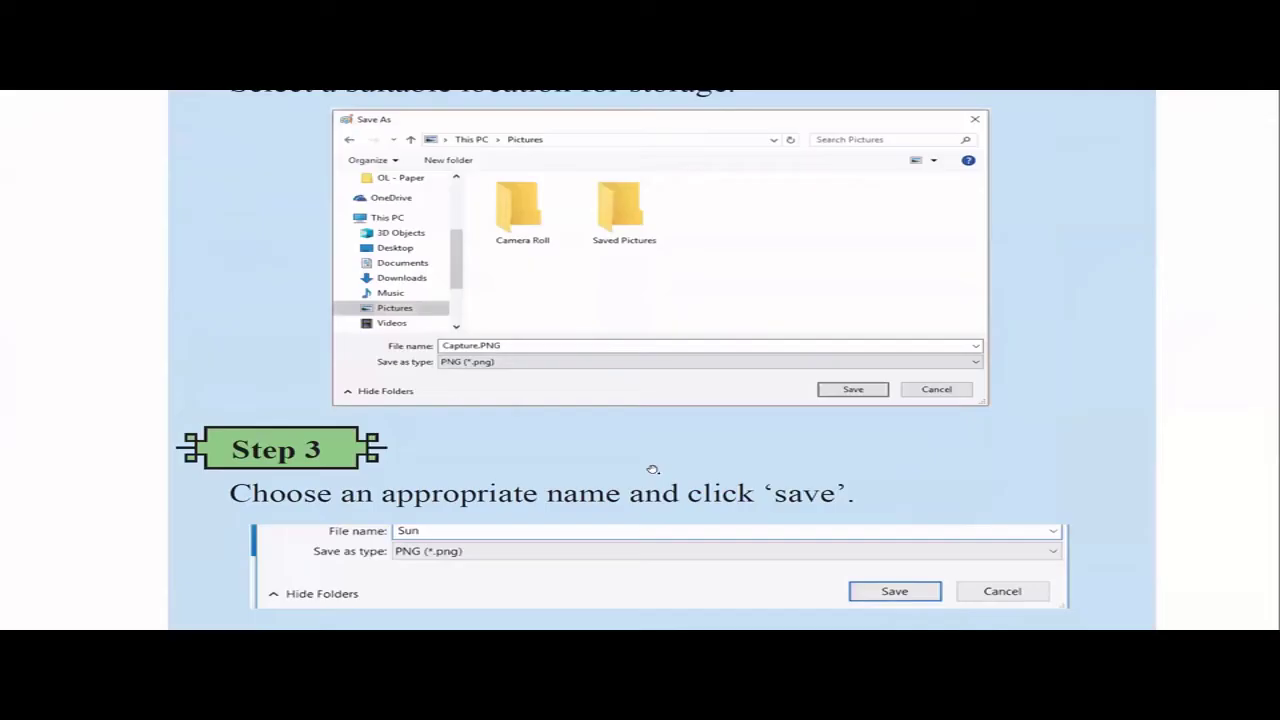
scroll(651, 466, "down", 4)
scroll(703, 463, "down", 1)
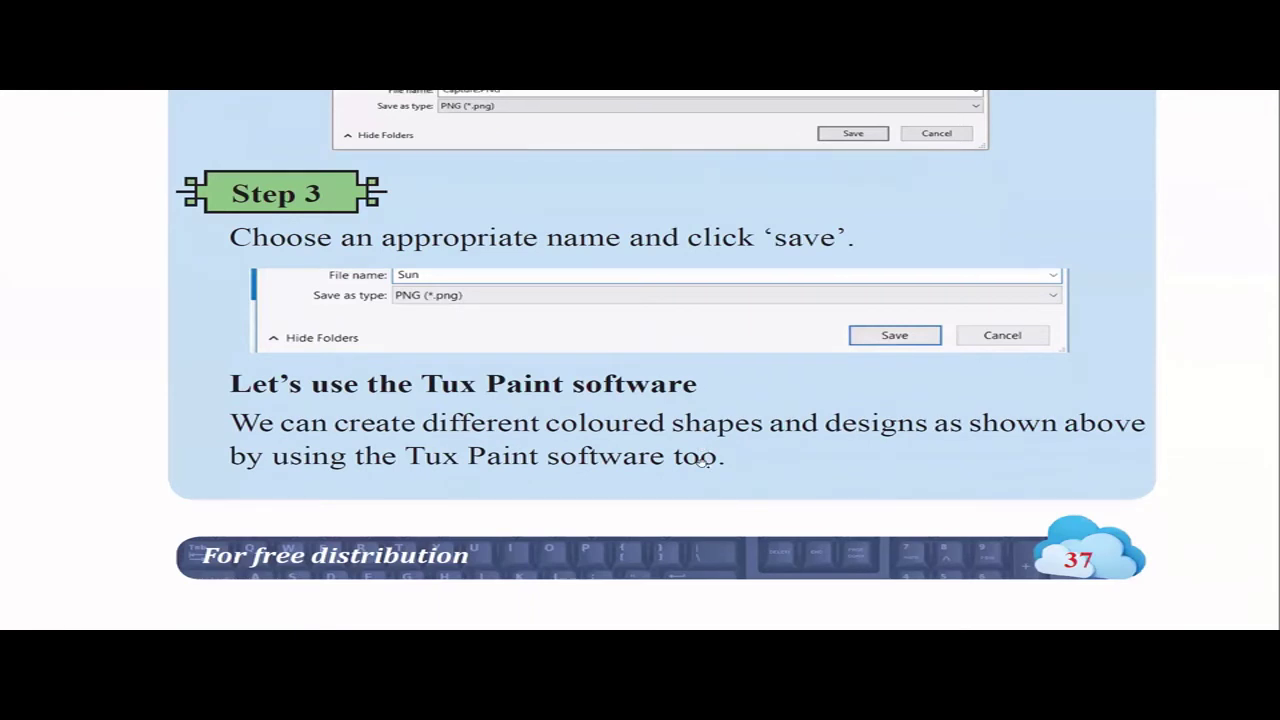